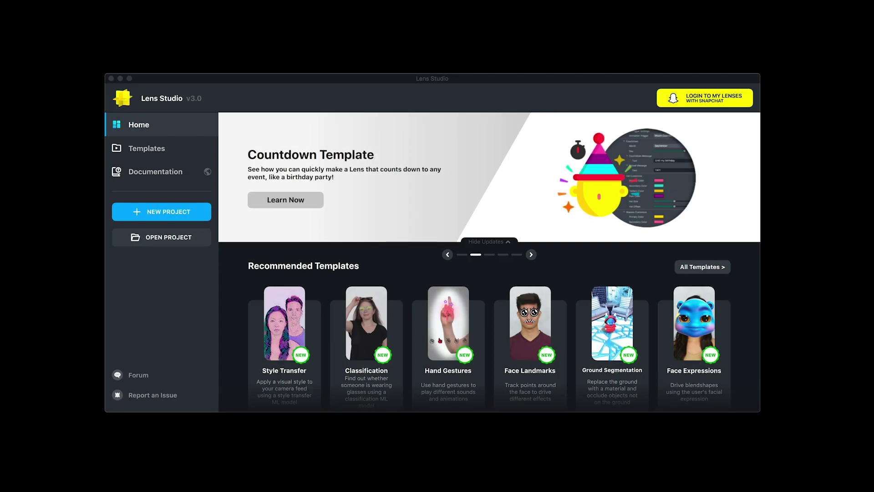
Start a new project from the Object Detection template card on the Home page.
scroll(290, 345, down, 5)
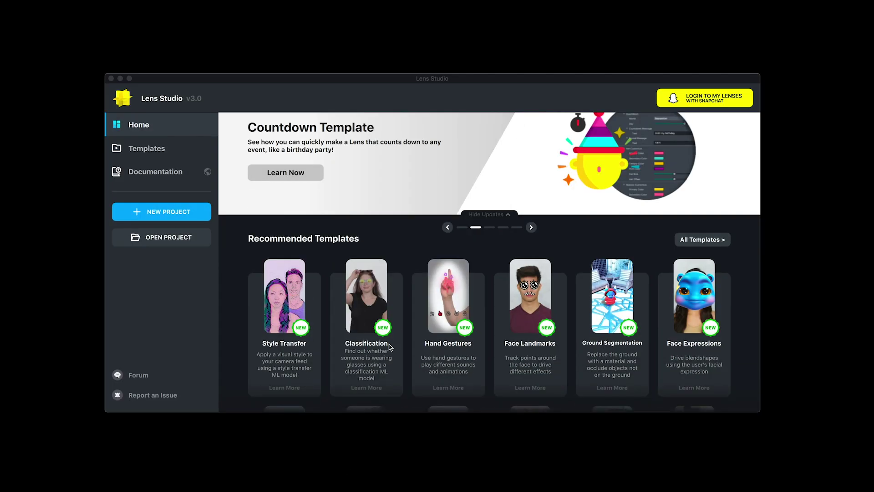
click(282, 339)
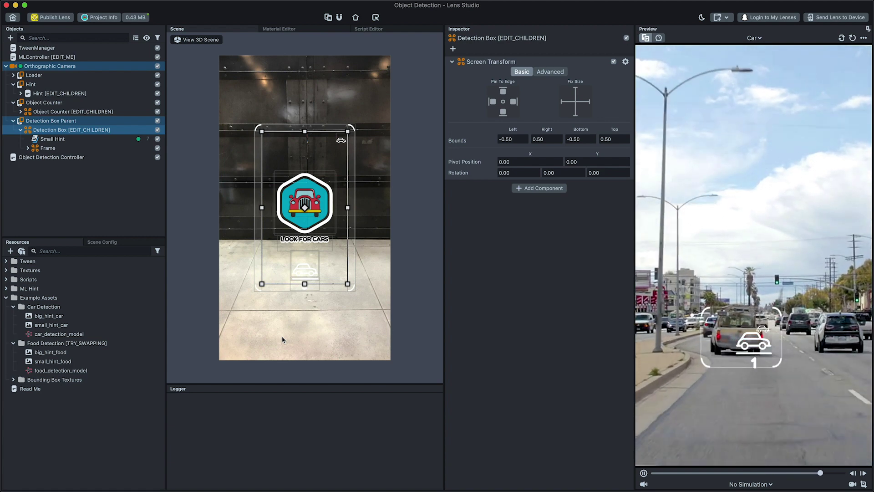
Import food_detection_model.onnx into Resources with Stretch unchecked.
key(super+Tab)
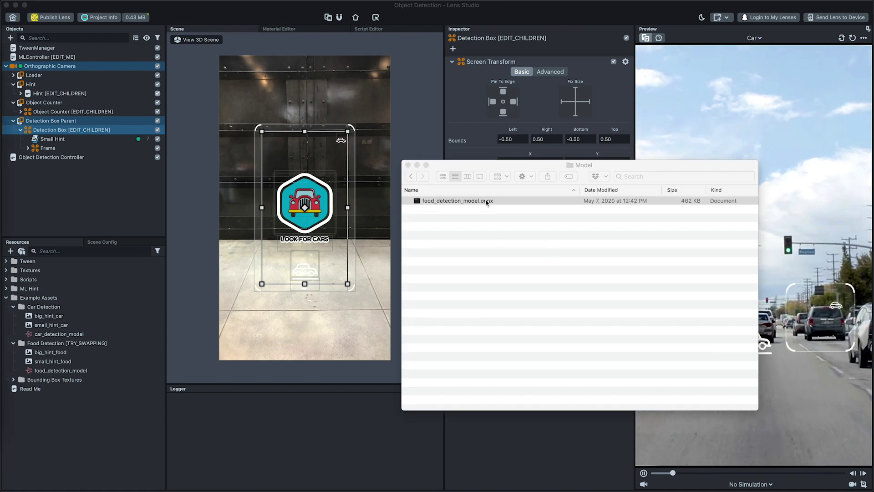
drag(486, 202, 102, 429)
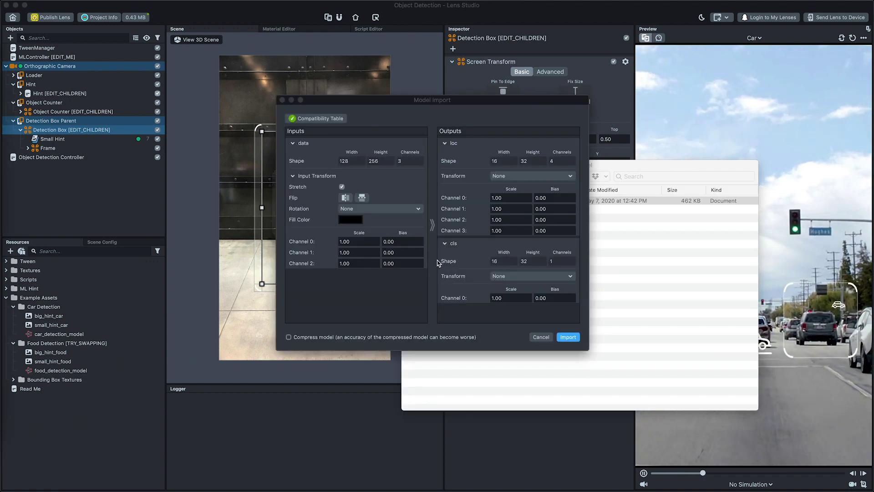
click(345, 188)
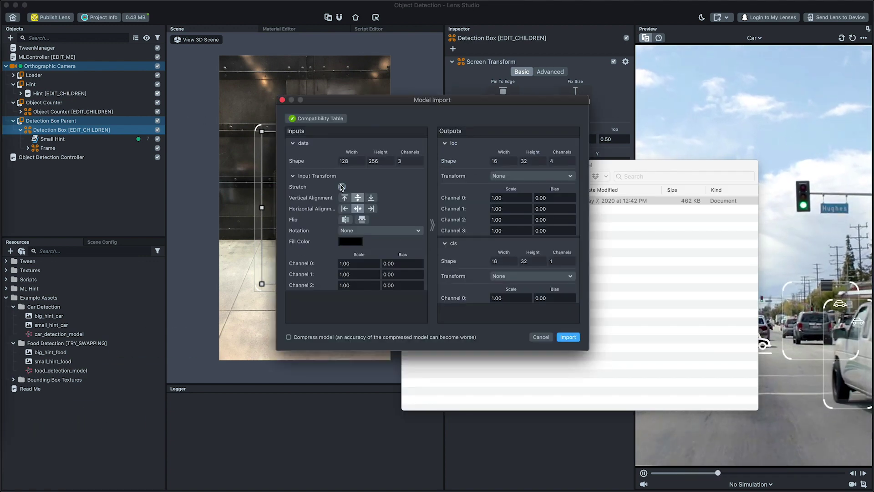
click(571, 339)
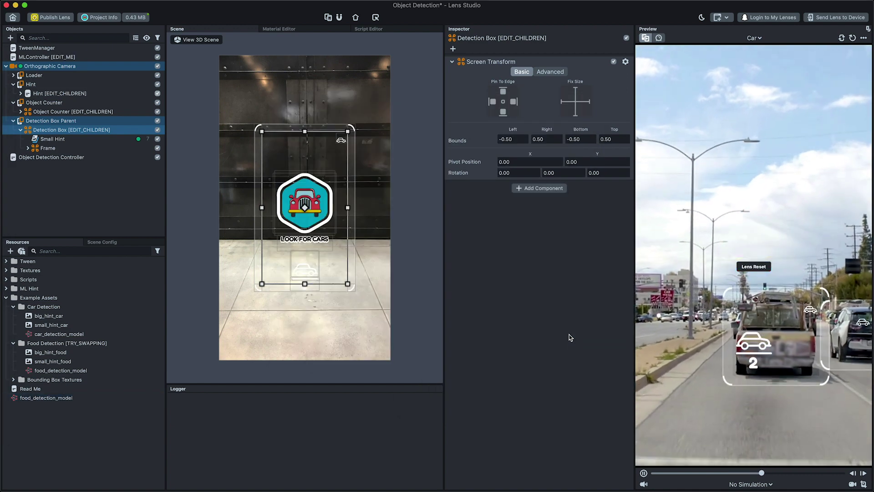
Set the MLController's Model field to food_detection_model.
click(110, 58)
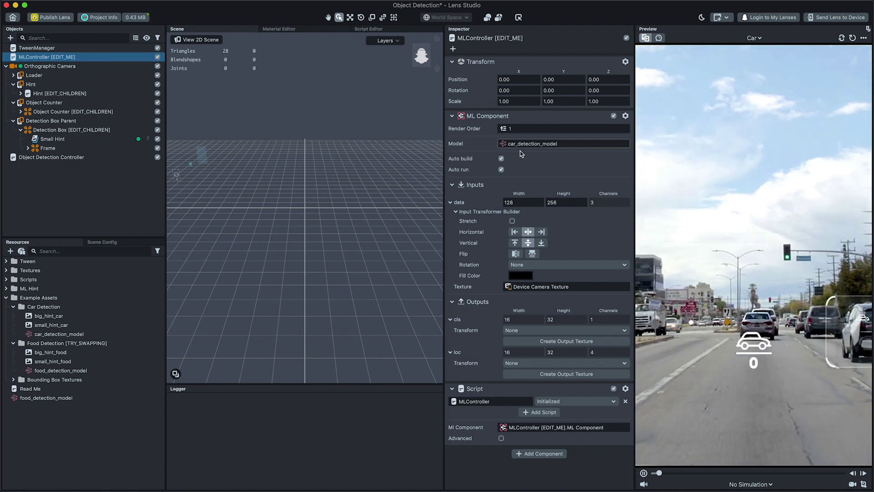
click(543, 149)
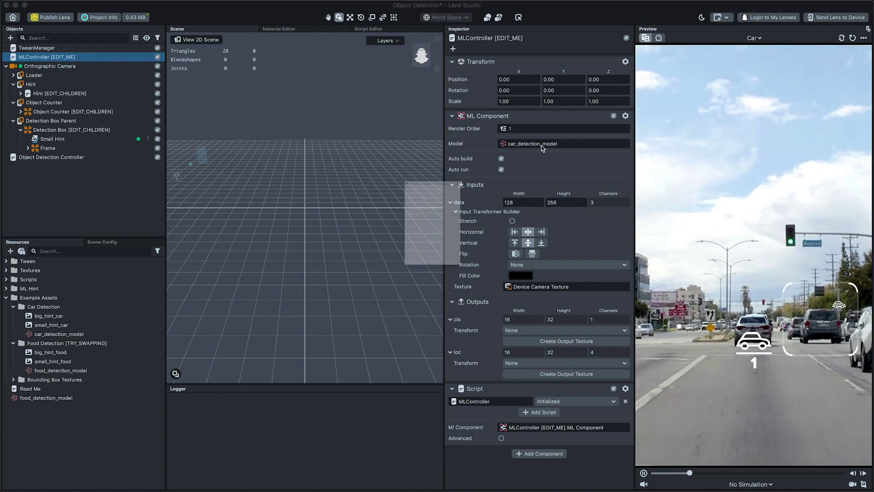
click(442, 155)
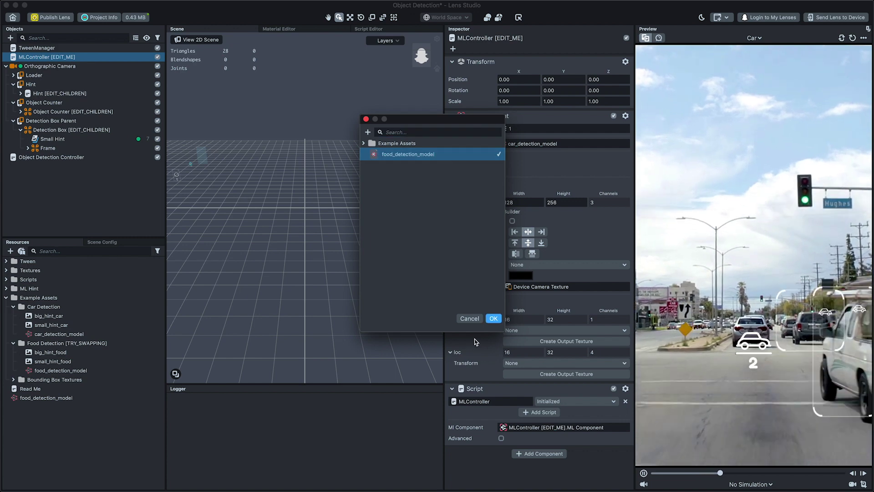
click(493, 319)
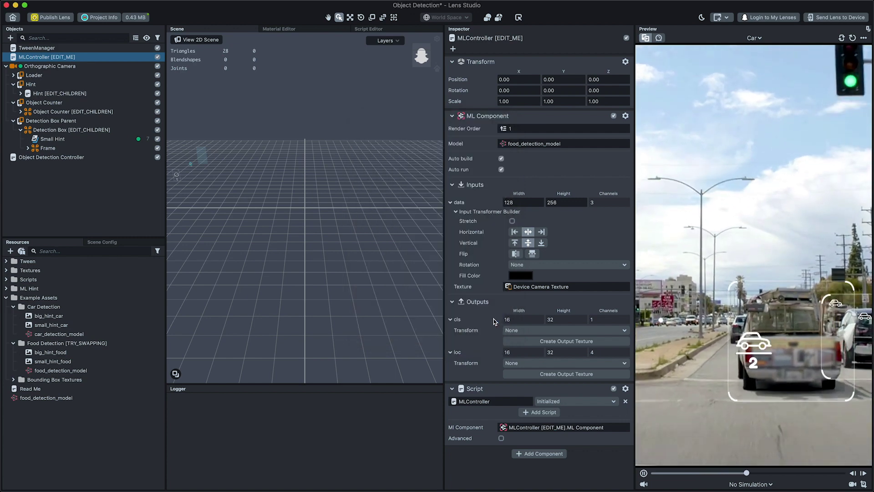
click(753, 38)
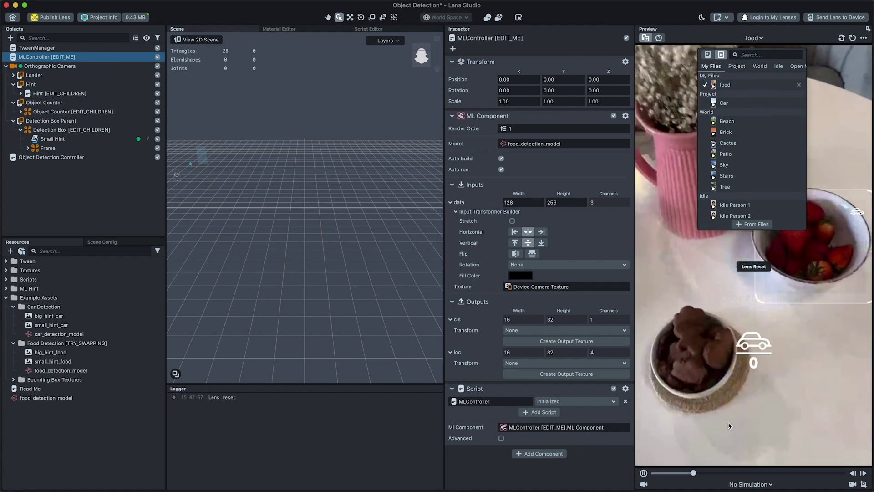
Switch the preview video to 'food' and toggle MLController's Advanced option on, then off.
click(728, 425)
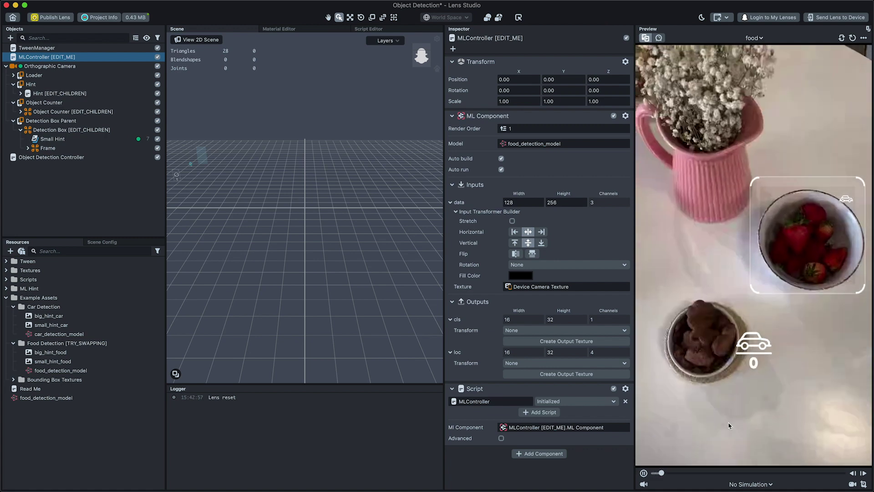
click(501, 438)
scroll(505, 423, down, 2)
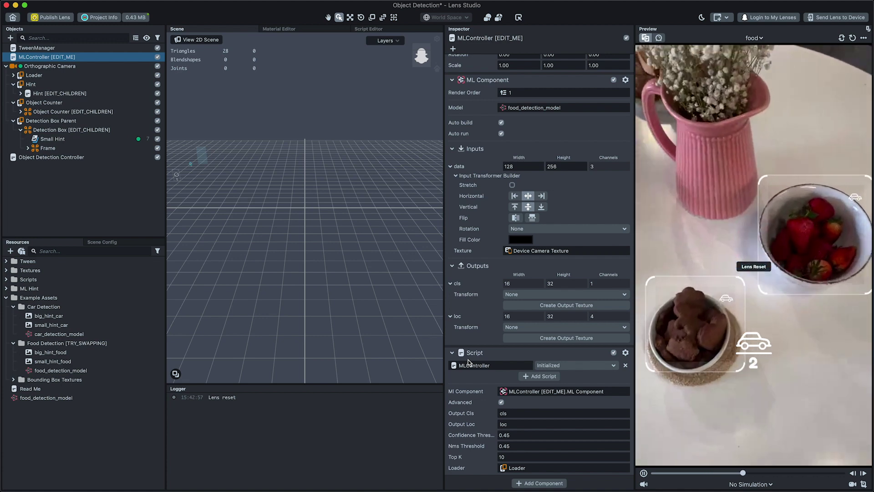
click(501, 402)
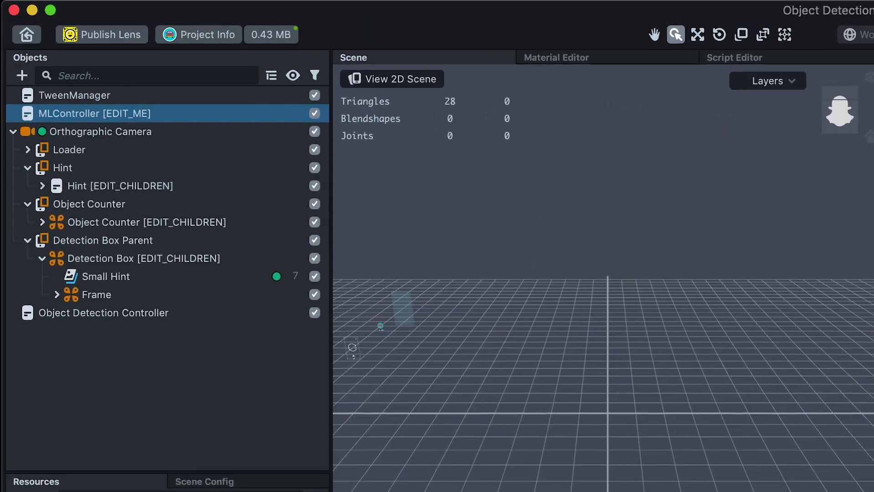
click(241, 209)
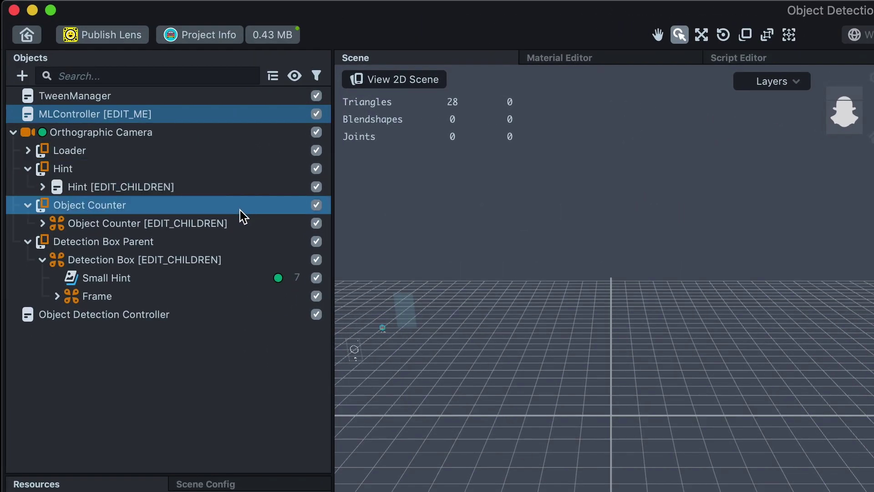
click(238, 224)
click(226, 260)
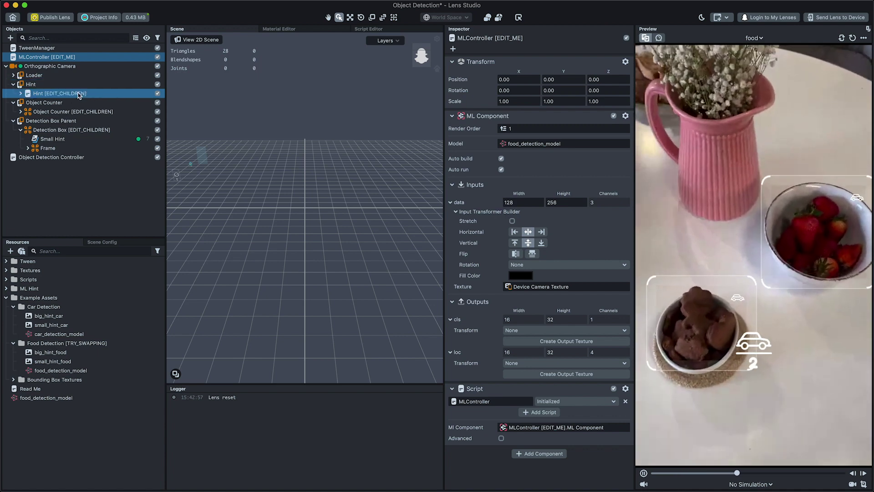
Set the Big Hint texture to big_hint_food from Example Assets > Food Detection.
click(79, 94)
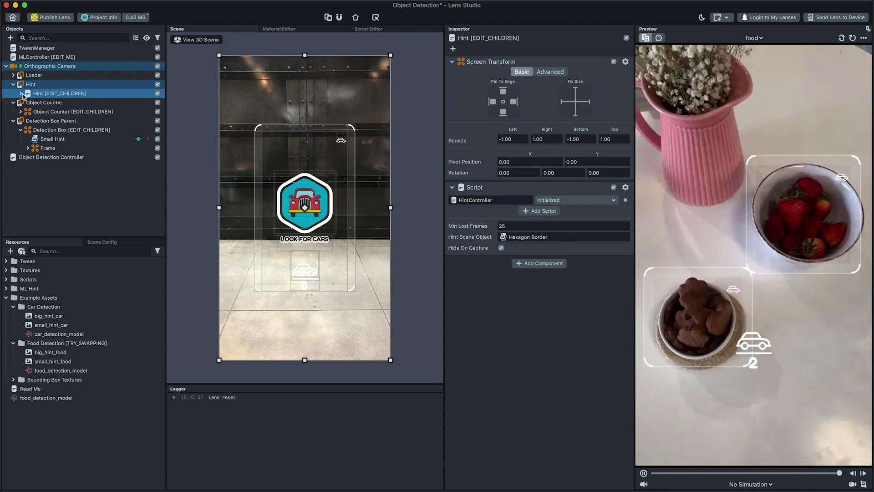
click(21, 93)
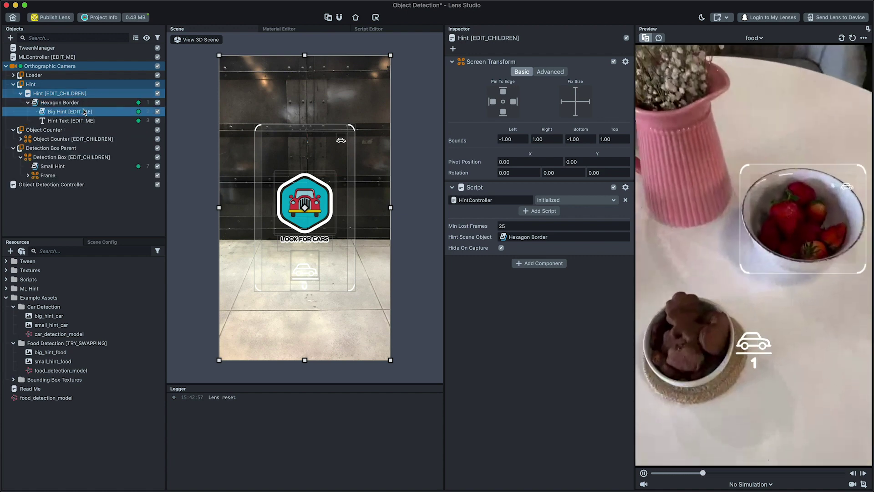
click(83, 111)
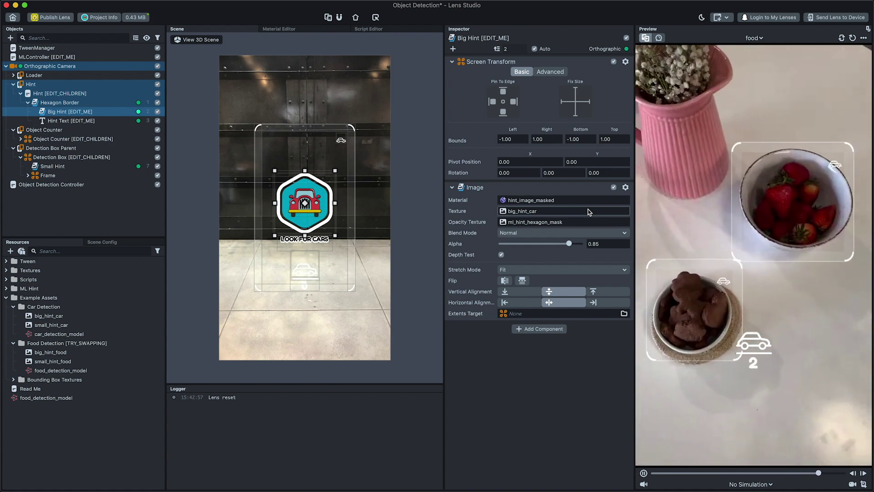
click(585, 212)
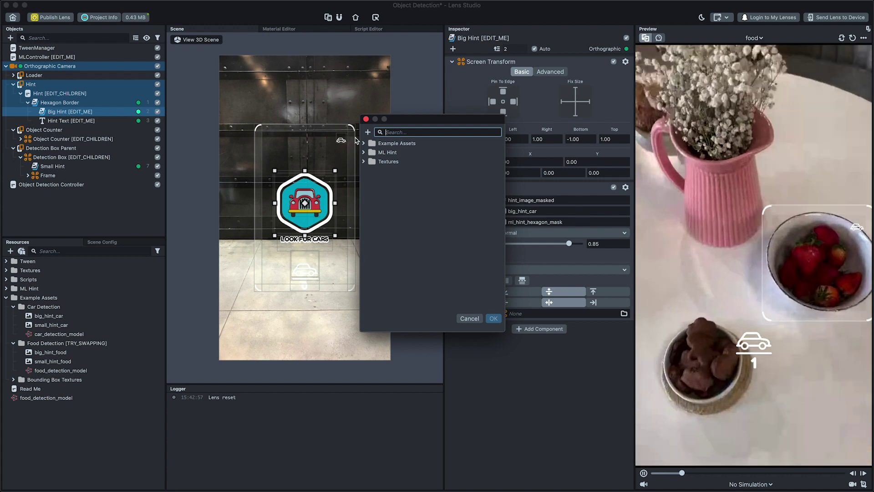
click(363, 143)
click(370, 170)
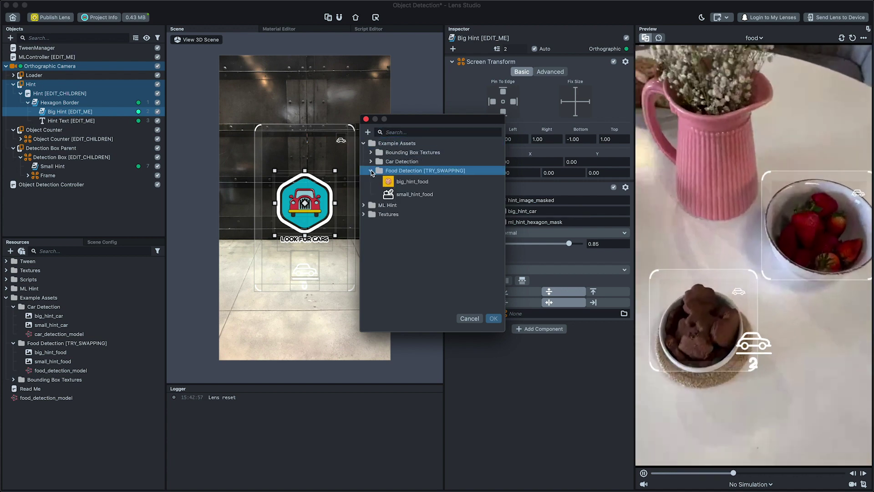
click(408, 181)
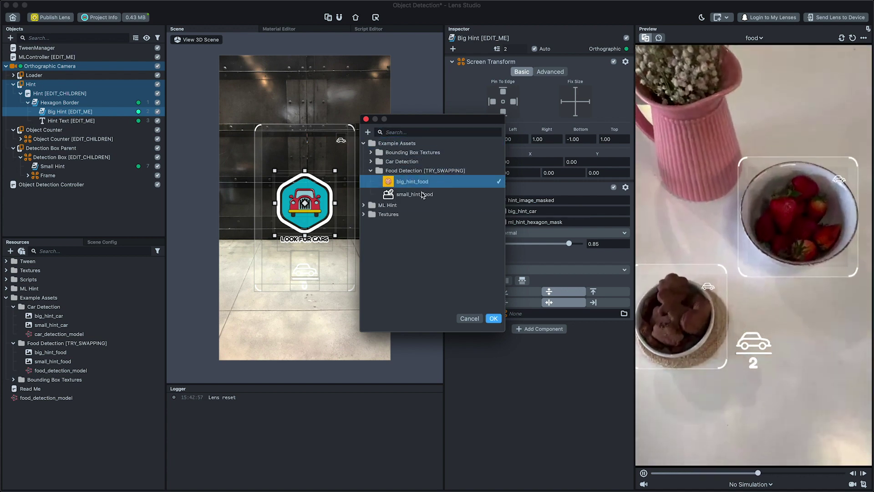
click(493, 318)
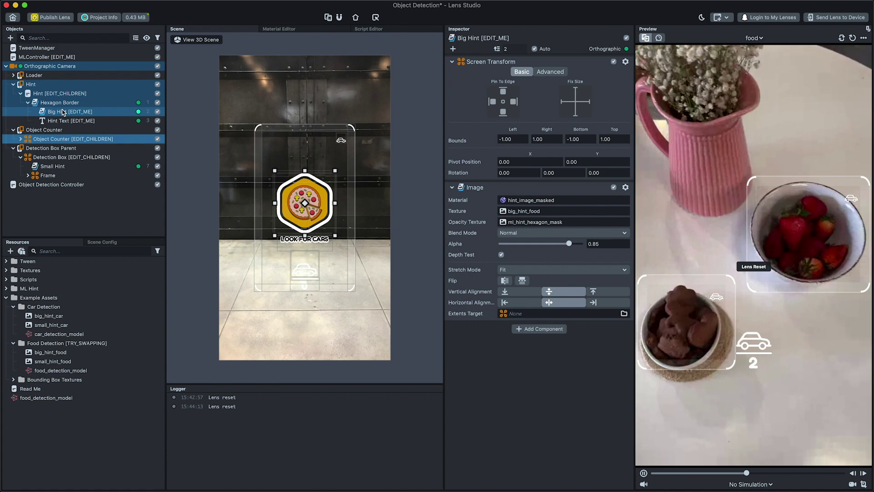
Replace CARS with FOOD in the Hint Text so it reads 'LOOK FOR FOOD'.
click(66, 122)
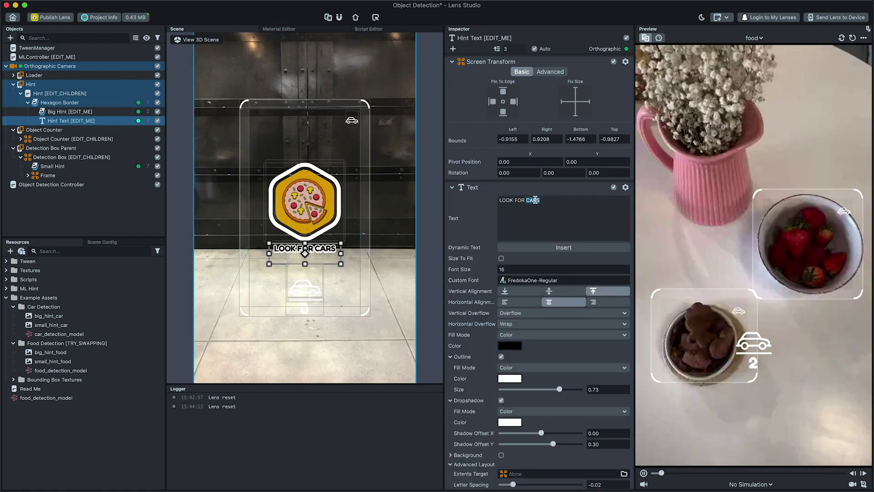
double_click(532, 200)
text(FOOD)
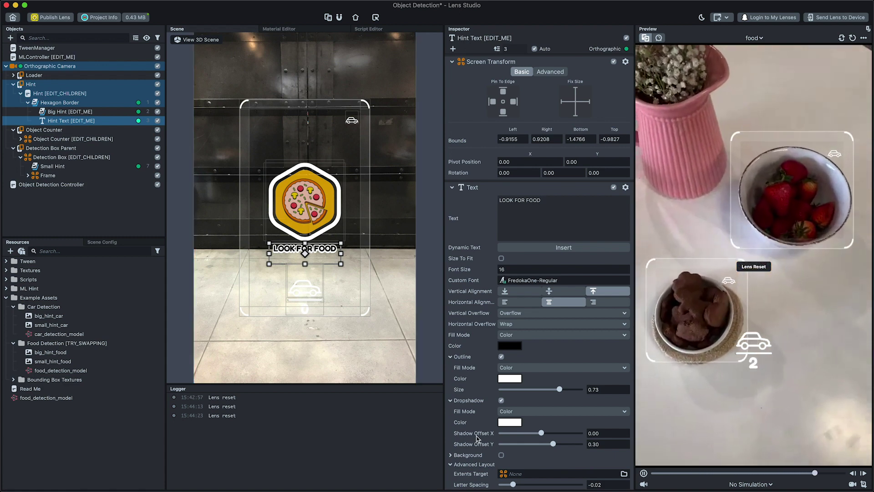
Give the Object Counter's Small Hint the small_hint_food texture and nudge the icon into place.
click(54, 139)
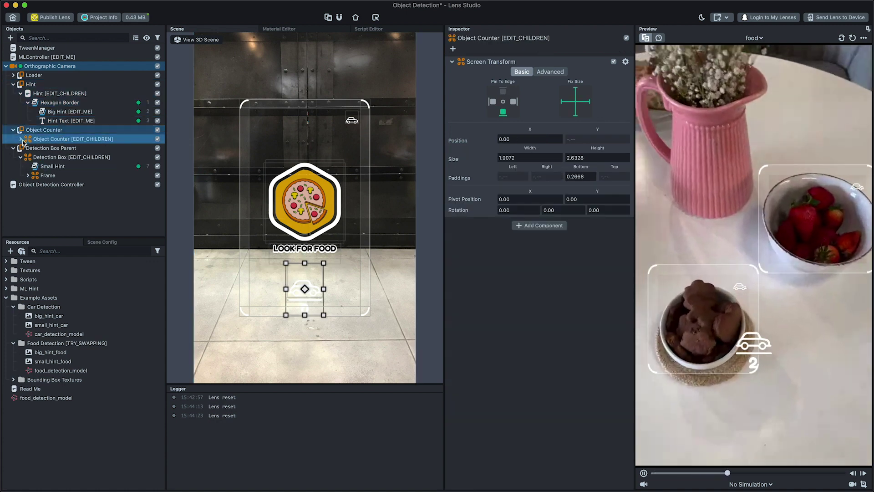
click(20, 139)
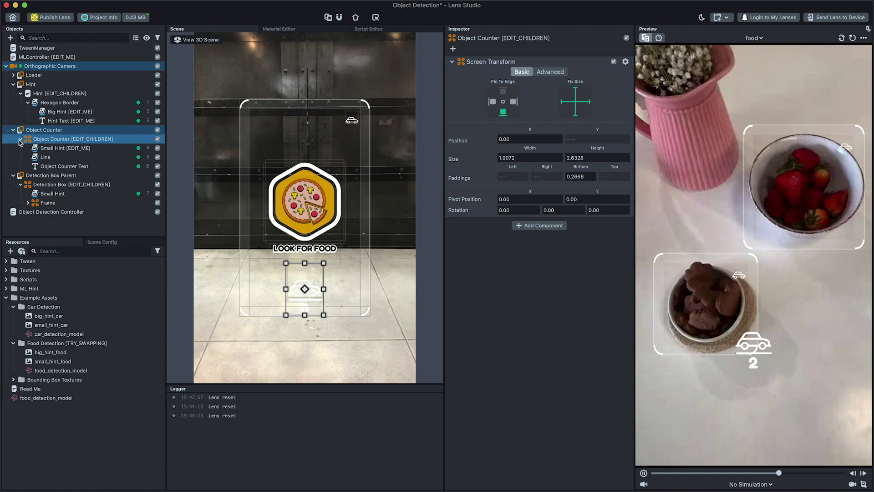
key(f)
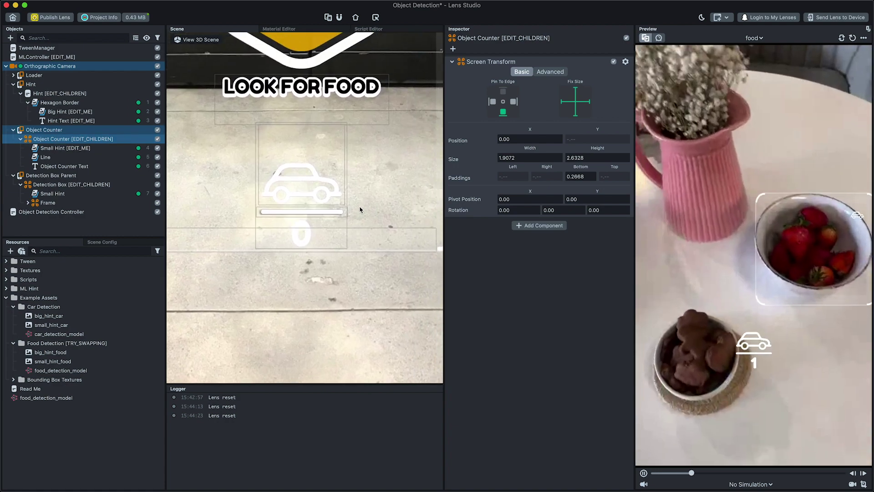
click(62, 148)
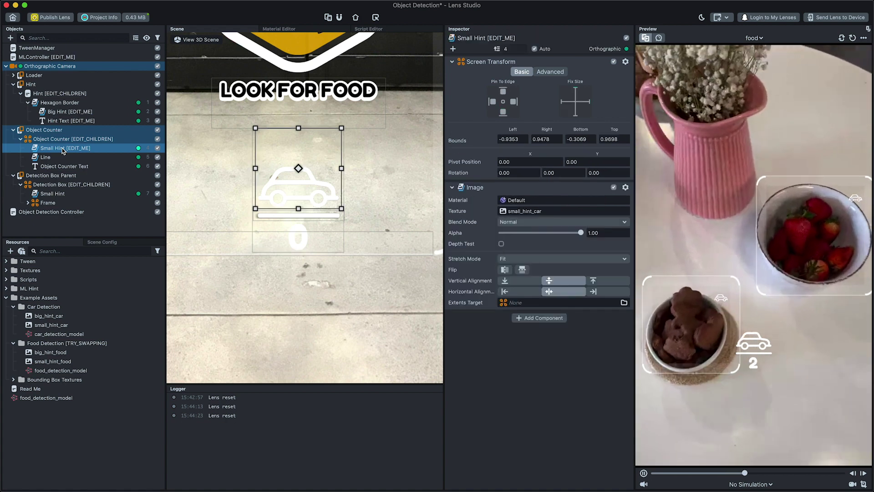
click(69, 361)
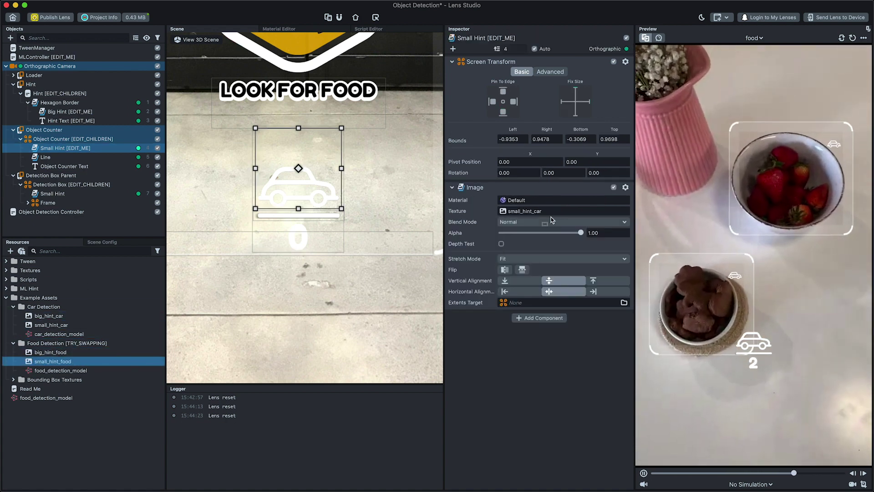
drag(552, 220, 561, 212)
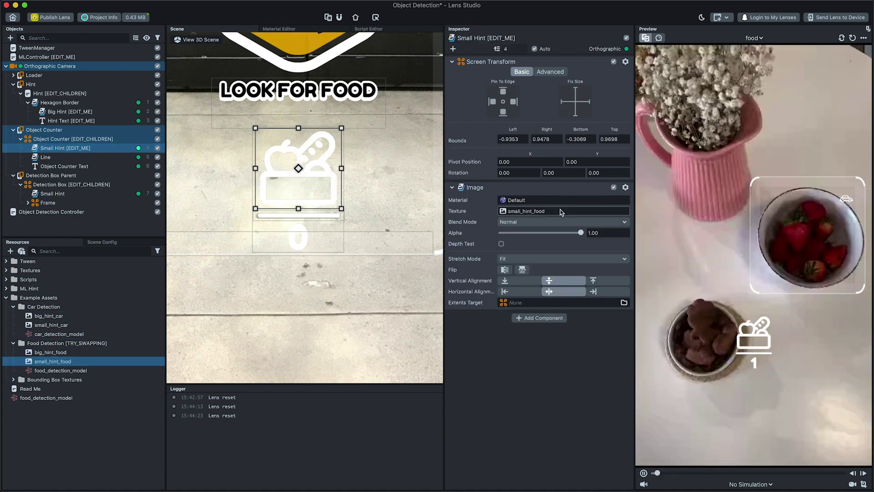
drag(322, 152, 299, 136)
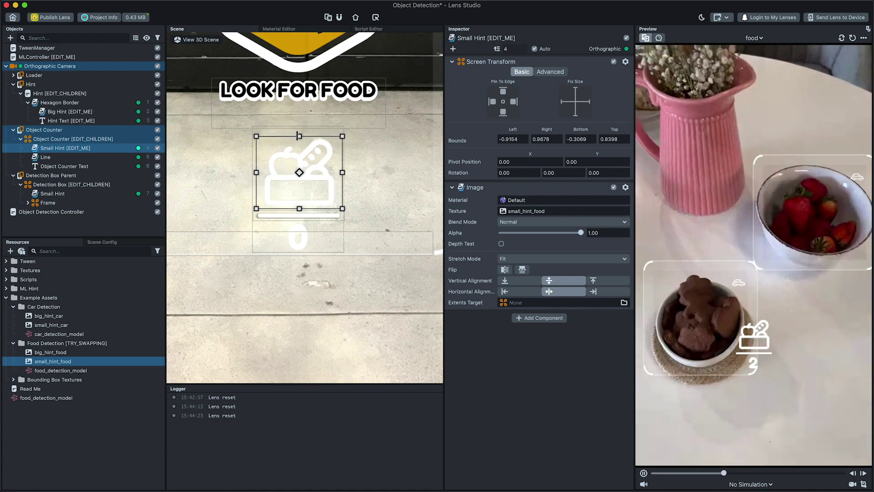
click(344, 178)
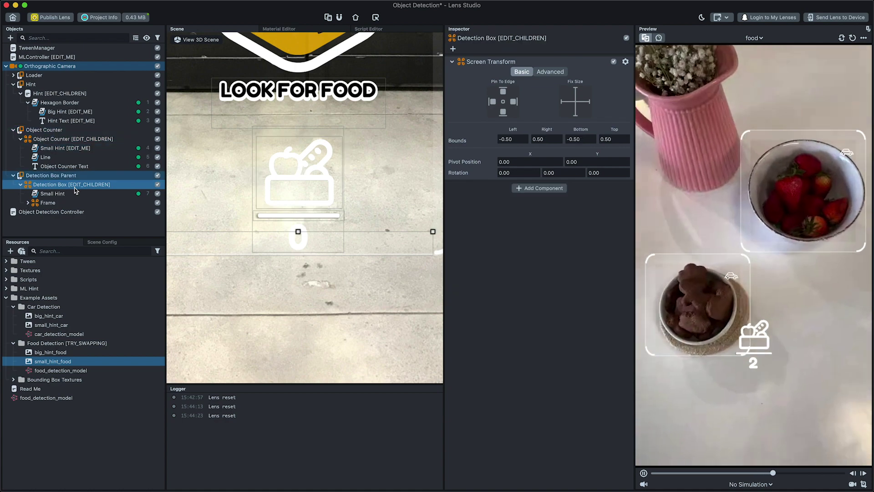
scroll(346, 177, down, 5)
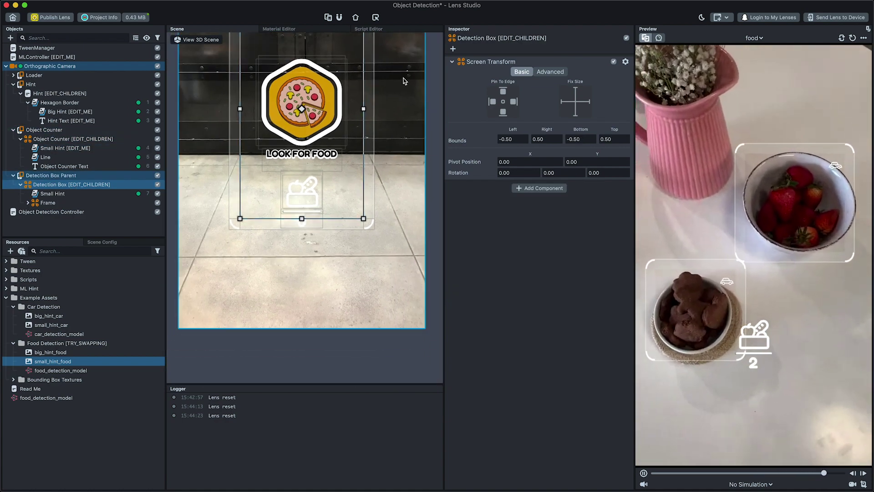
scroll(399, 170, up, 2)
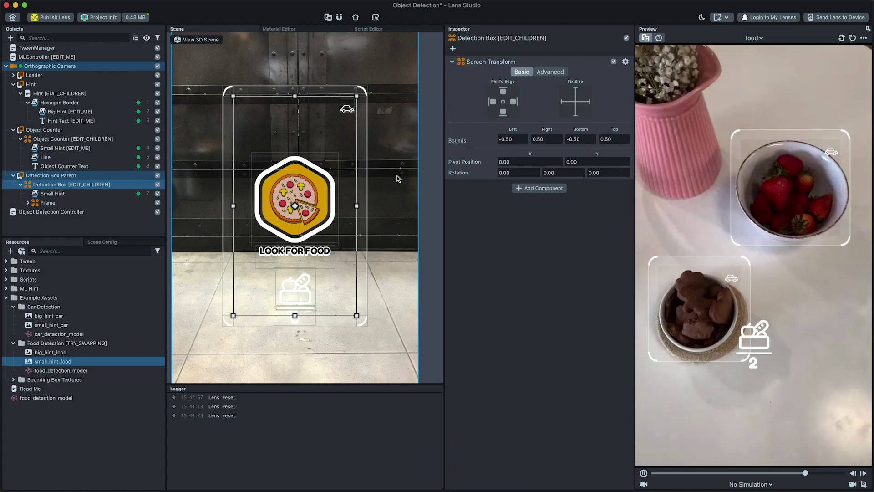
Enlarge the Detection Box's Small Hint and switch its texture to small_hint_food.
click(80, 194)
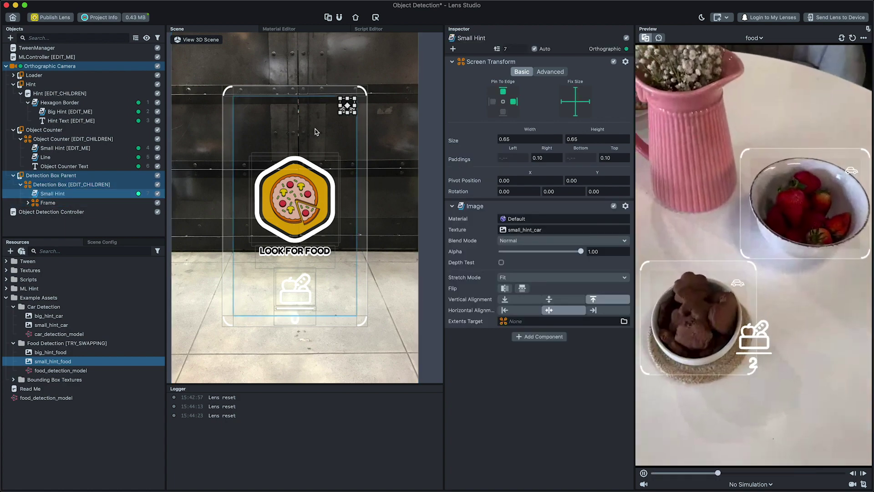
mouse_move(339, 113)
mouse_down()
mouse_move(320, 128)
mouse_move(326, 124)
mouse_up()
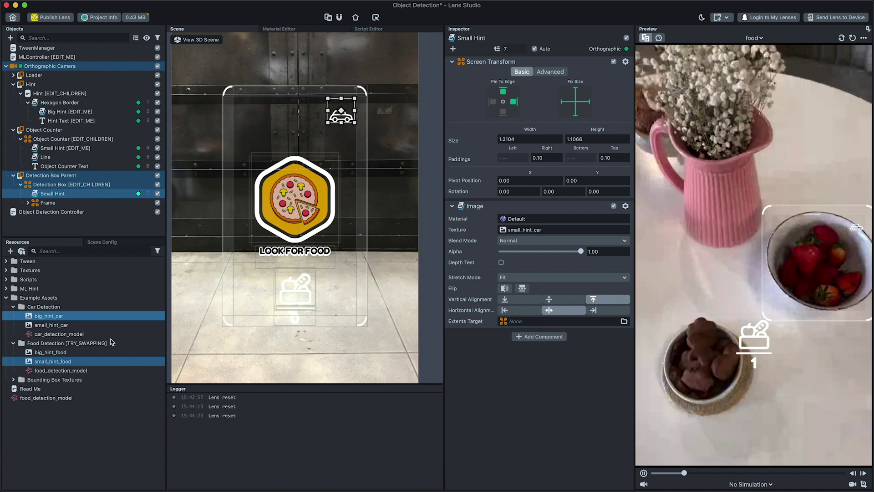
drag(443, 263, 531, 232)
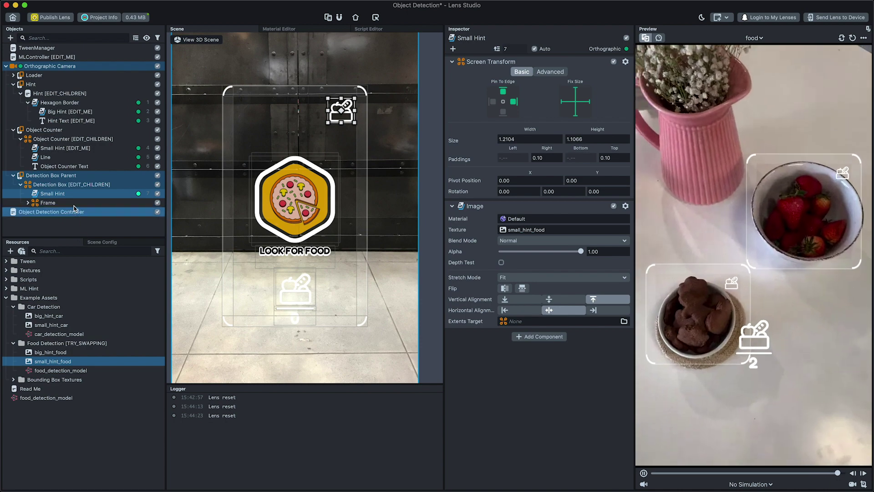
Expand the Frame and inspect each of its edge and corner pieces.
click(26, 204)
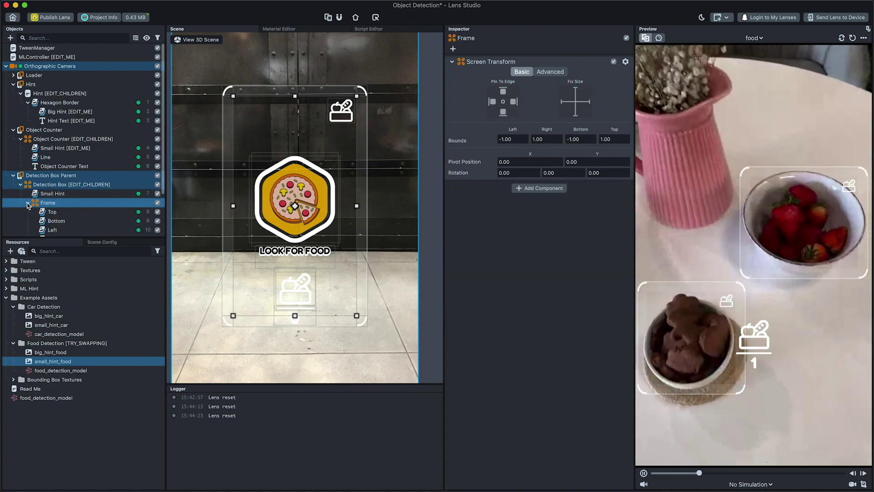
click(28, 203)
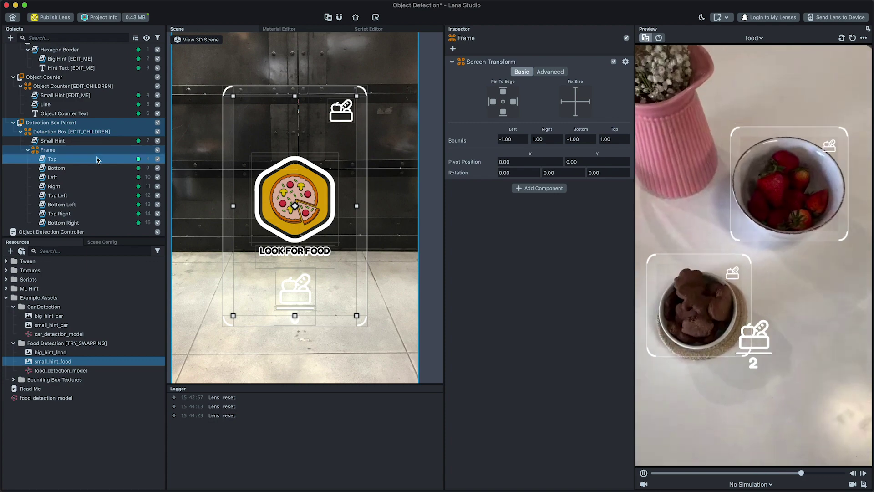
click(93, 168)
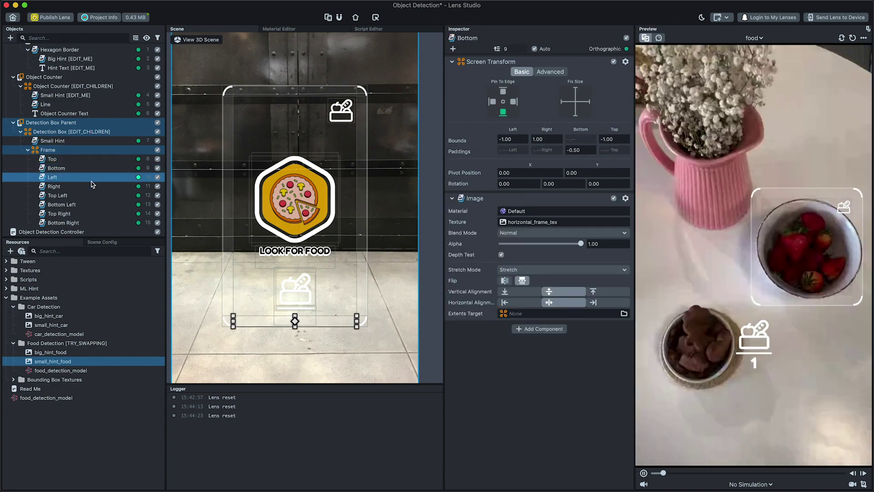
click(92, 177)
click(89, 186)
click(88, 196)
click(83, 204)
click(80, 213)
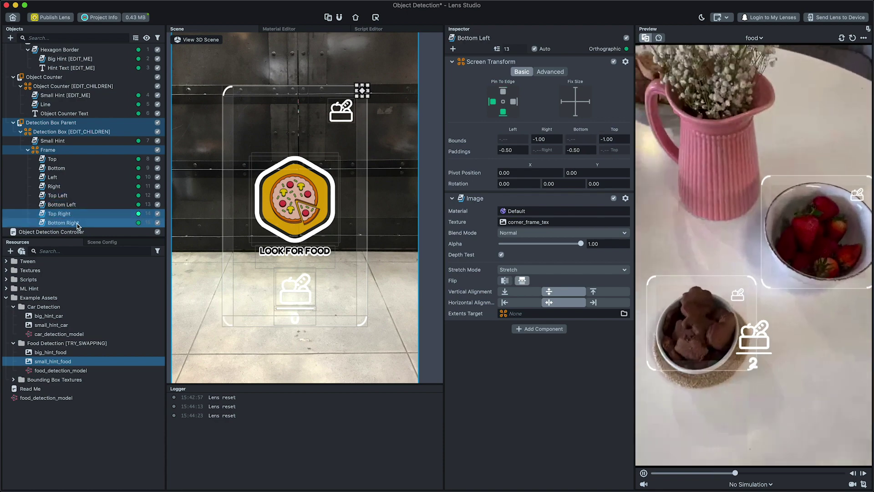
click(77, 223)
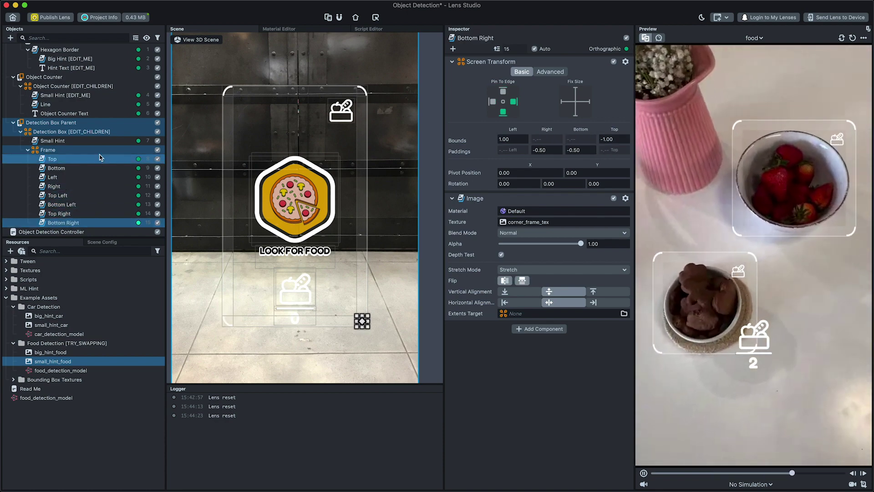
click(82, 150)
Resize the Detection Box template to bounds Right 0.5775 and Top 0.4191.
click(104, 132)
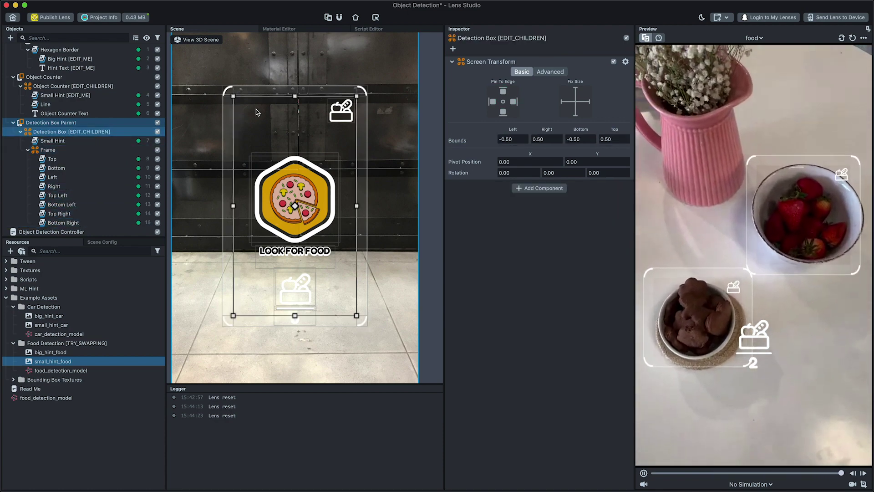
drag(356, 96, 367, 114)
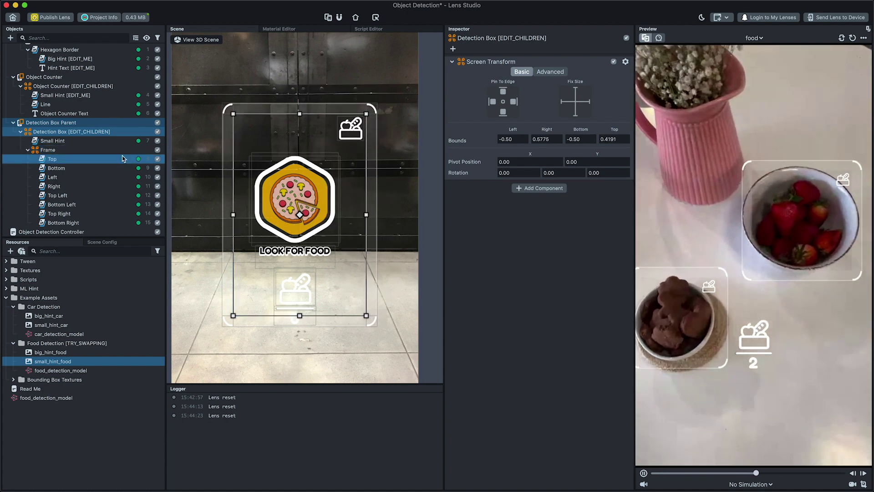
click(52, 159)
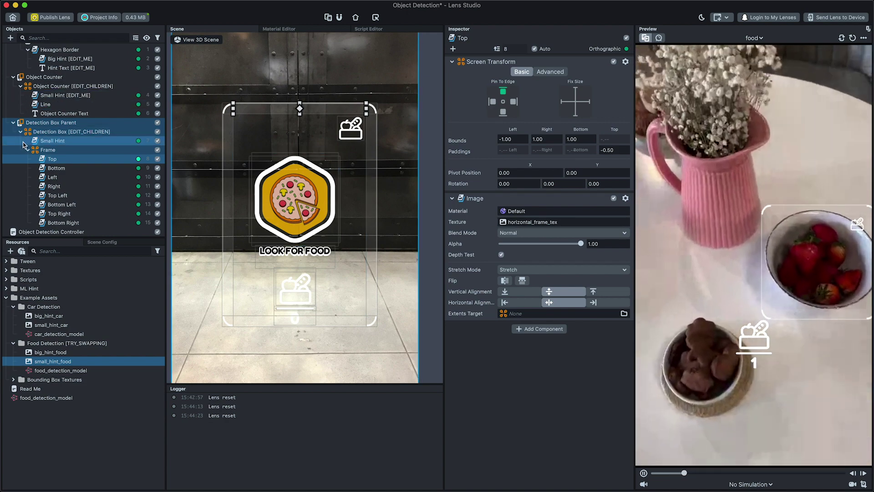
Collapse the Frame and select the Object Detection Controller to view its script settings.
click(27, 152)
click(55, 213)
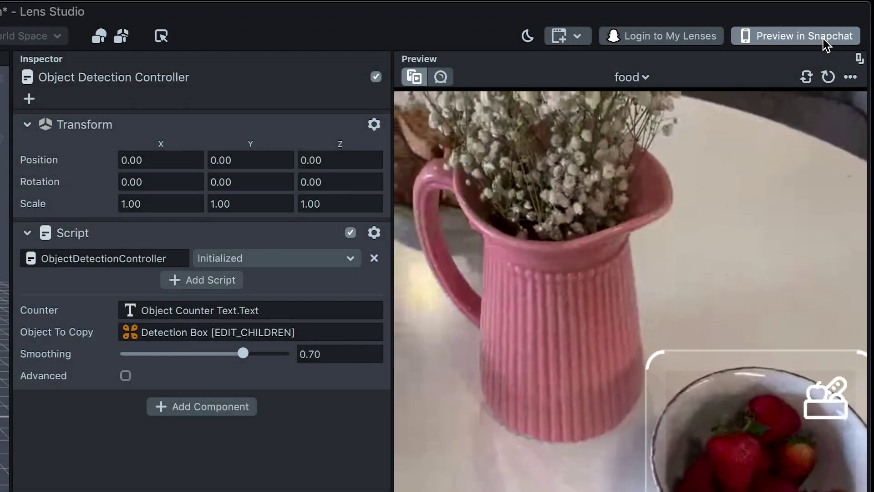
Use Preview in Snapchat to pair the phone by scanning the Snapcode.
click(826, 45)
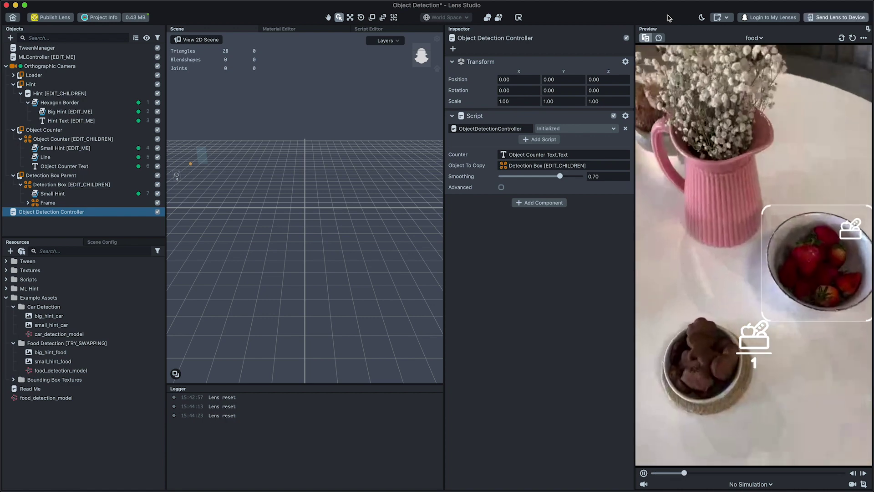
Start sending the food-detection lens to the paired phone.
click(837, 18)
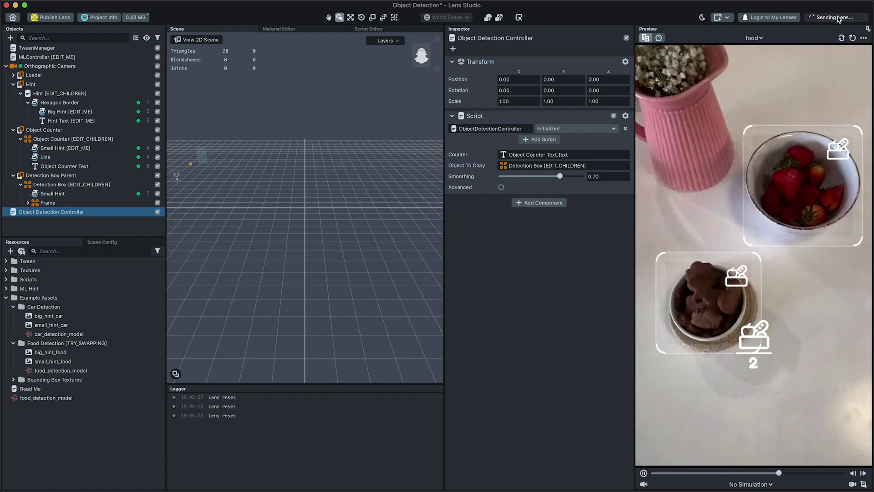